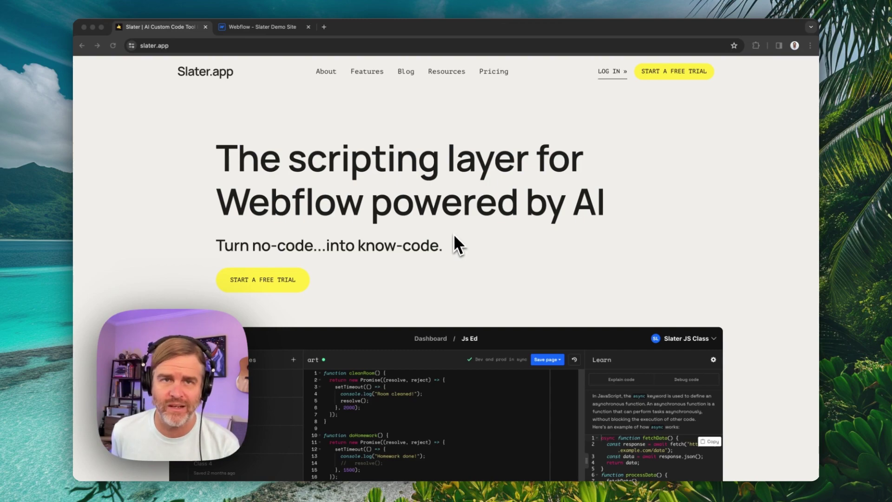
# Sign in to Slater using the saved account credentials.
pyautogui.click(612, 72)
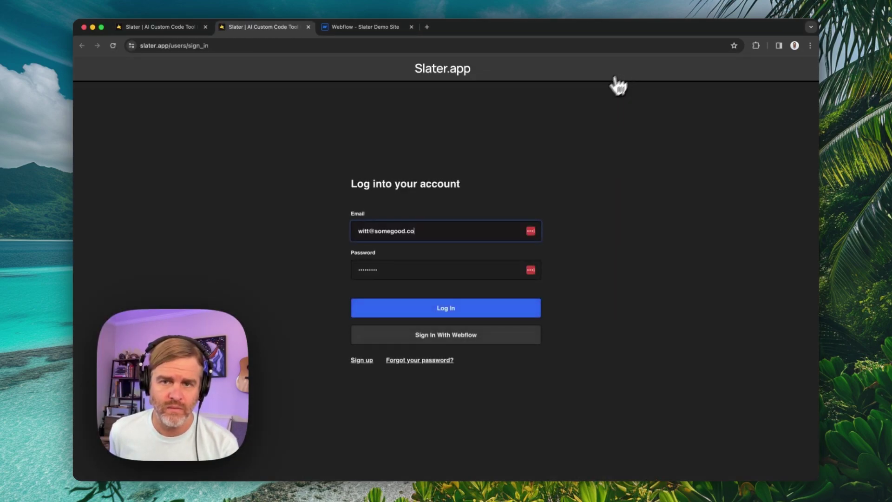
pyautogui.click(531, 241)
pyautogui.click(454, 287)
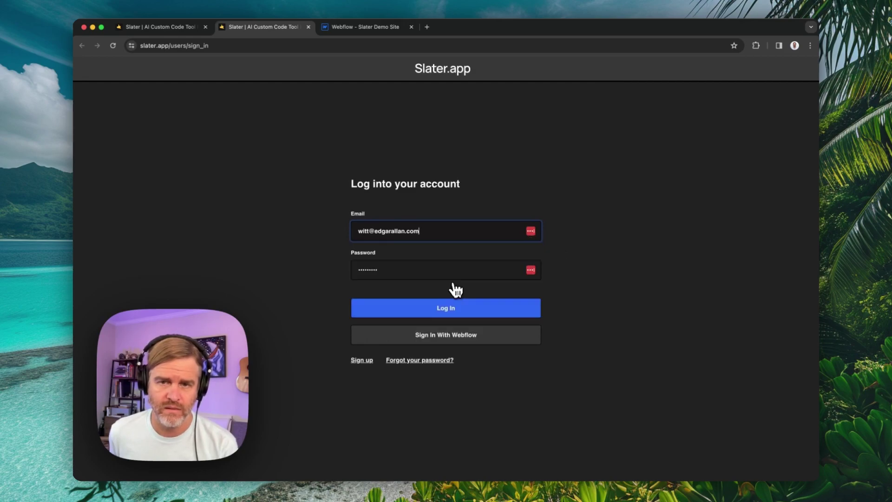
pyautogui.click(459, 305)
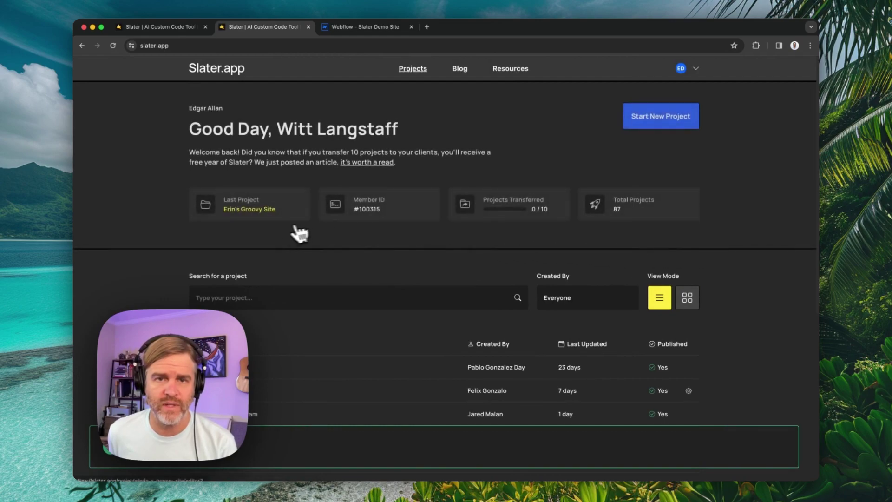
# Start a new Slater project and switch to the Webflow demo site's publish options.
pyautogui.click(270, 226)
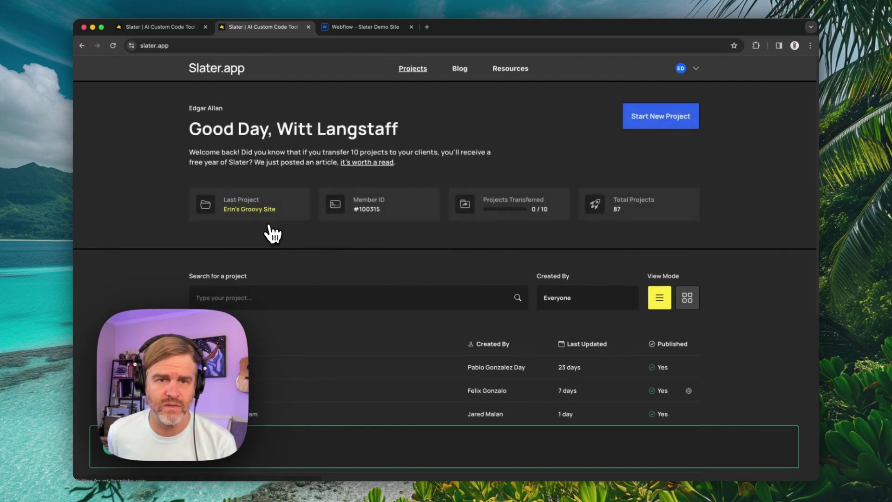
pyautogui.click(668, 123)
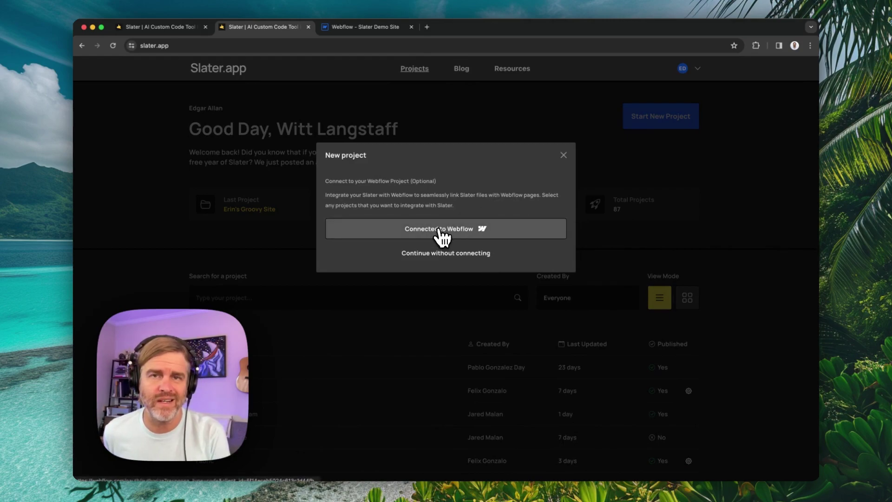
pyautogui.click(369, 29)
# Select the slater-demo-site.webflow.io staging address and publish the demo site to staging.
pyautogui.click(798, 63)
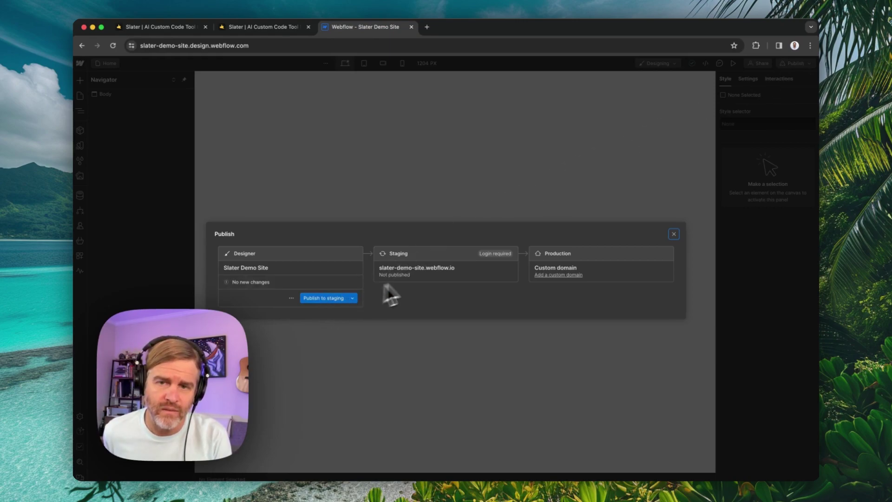
pyautogui.moveTo(454, 269); pyautogui.dragTo(380, 268)
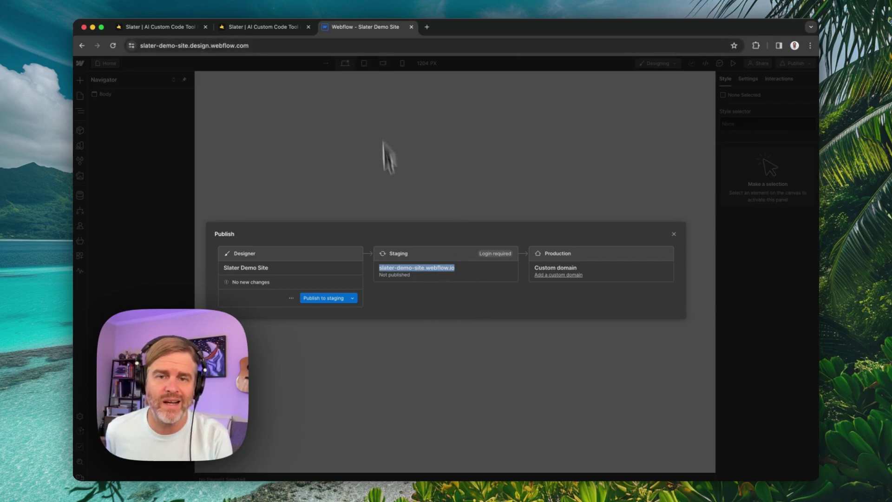
pyautogui.click(337, 299)
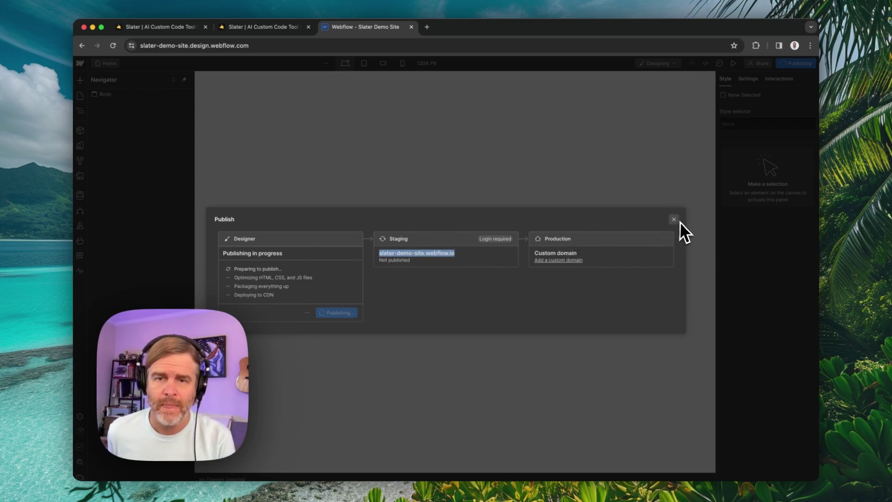
# Connect the project to Webflow, searching 'Slater' and authorizing Slater Demo Site.
pyautogui.click(272, 26)
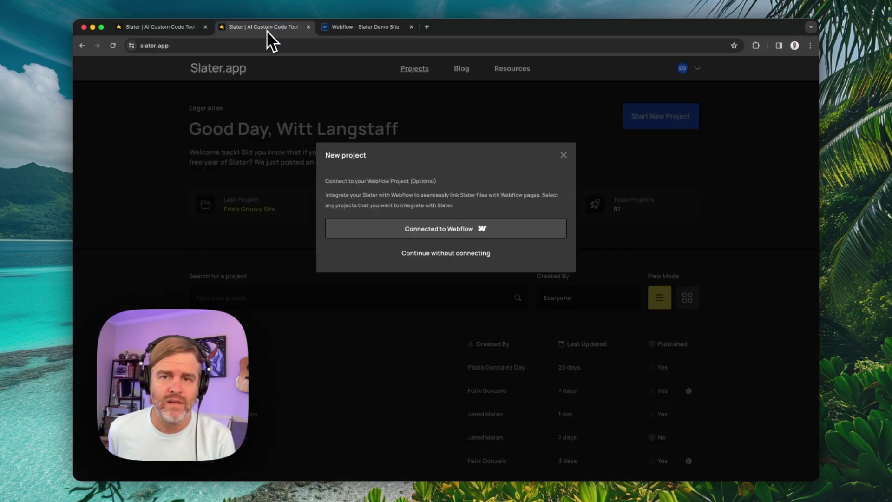
pyautogui.click(453, 232)
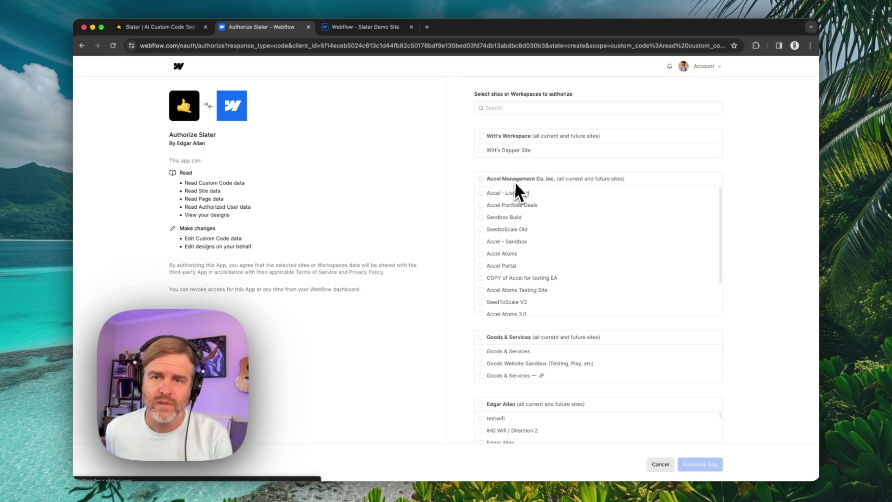
pyautogui.click(539, 107)
pyautogui.write('Slater')
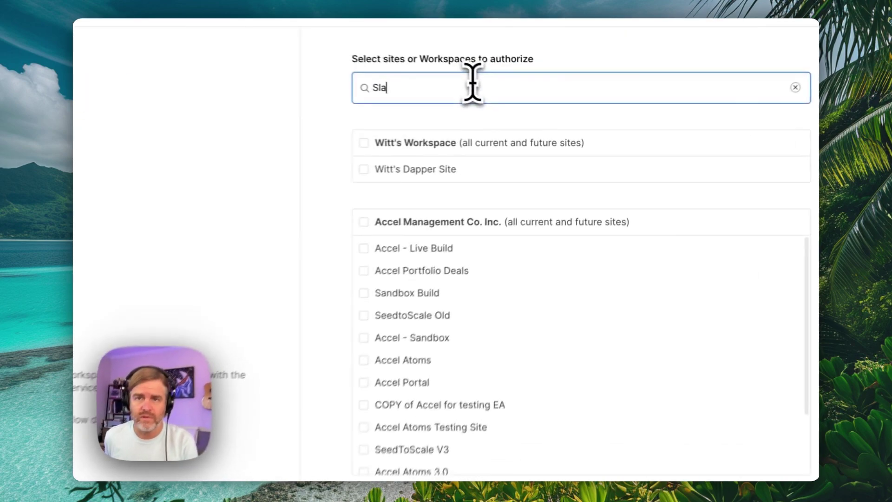
pyautogui.scroll(-1, 458, 195)
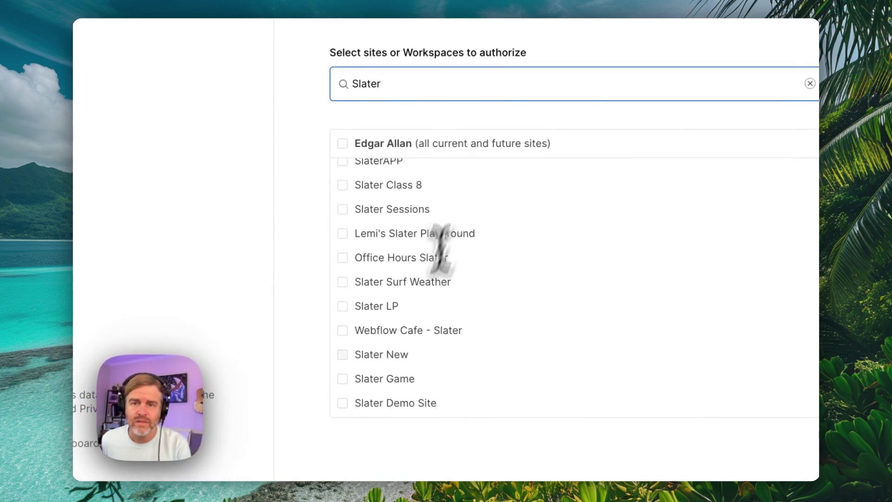
pyautogui.click(342, 403)
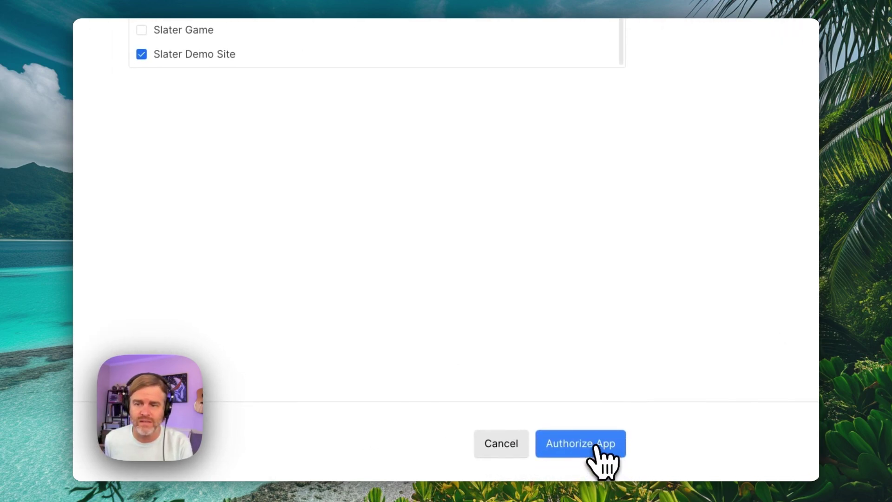
pyautogui.click(683, 461)
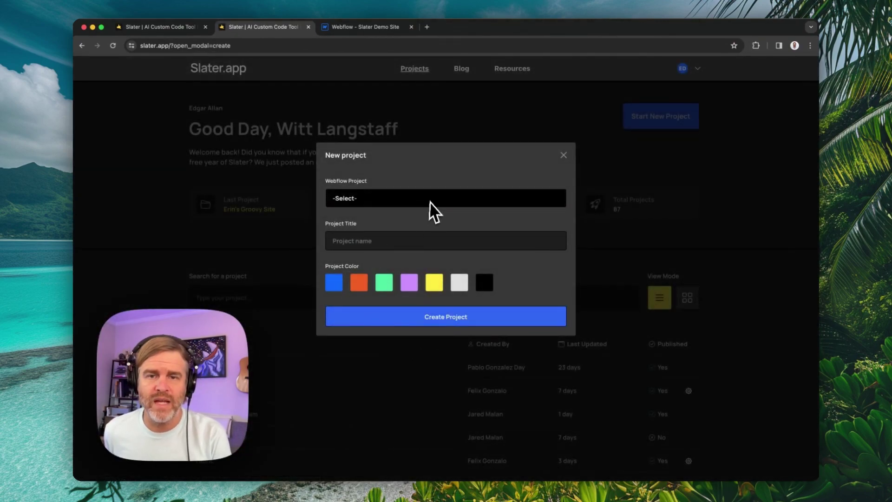
# Create the project 'Slater Demo' linked to the Slater Demo Site Webflow project.
pyautogui.click(428, 199)
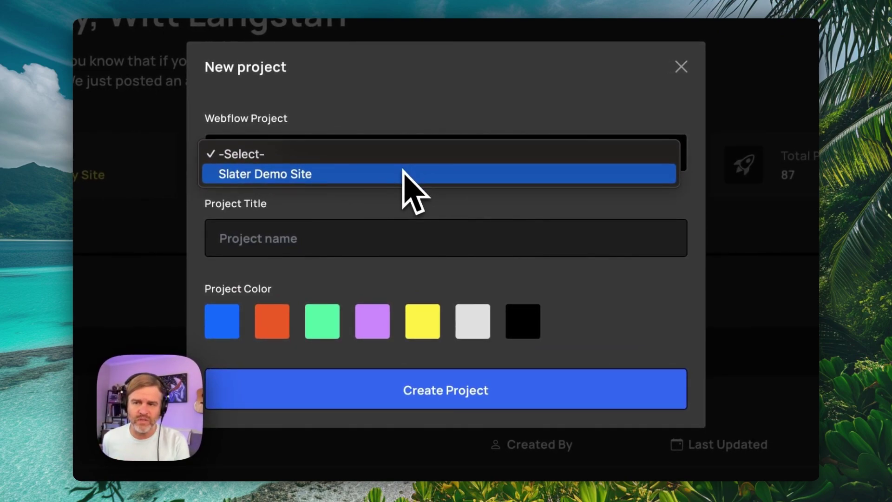
pyautogui.click(402, 173)
pyautogui.click(359, 227)
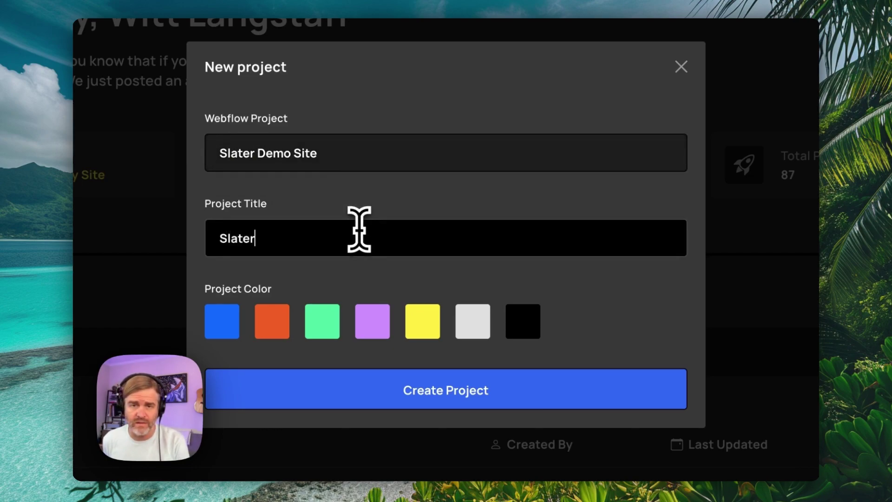
pyautogui.click(443, 386)
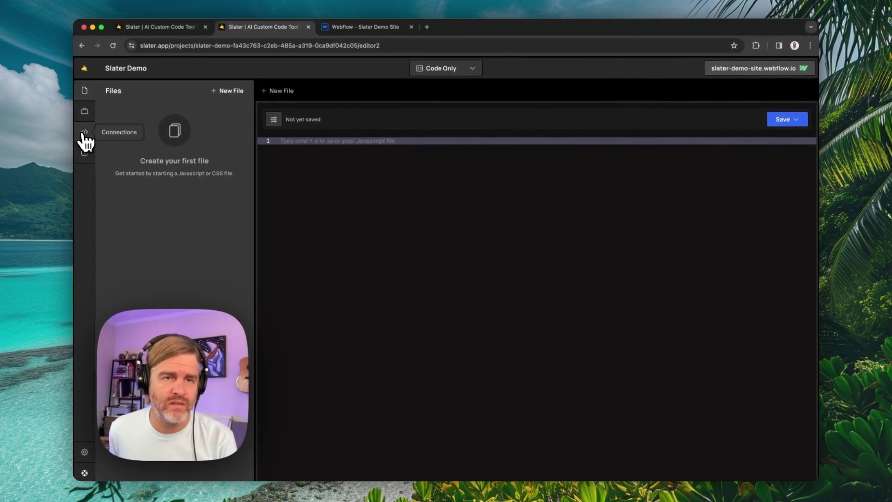
# Save a global hello.js logging 'hello world' and copy the single footer script.
pyautogui.click(84, 133)
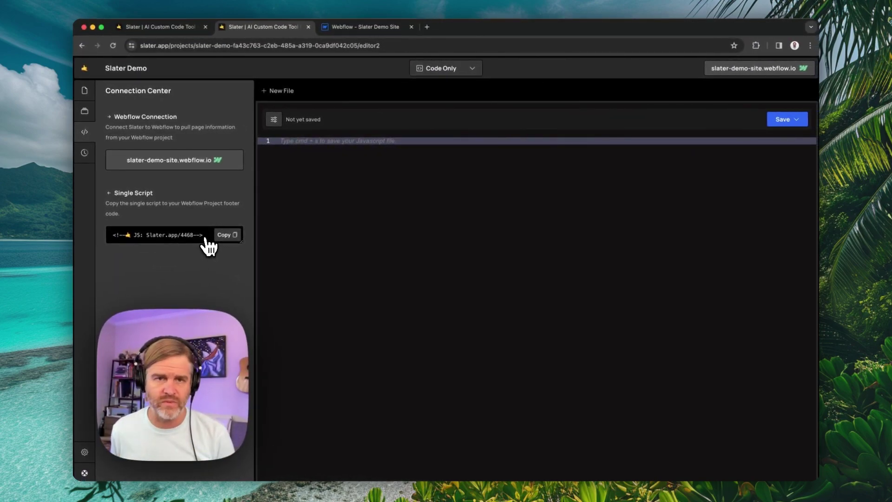
pyautogui.click(222, 235)
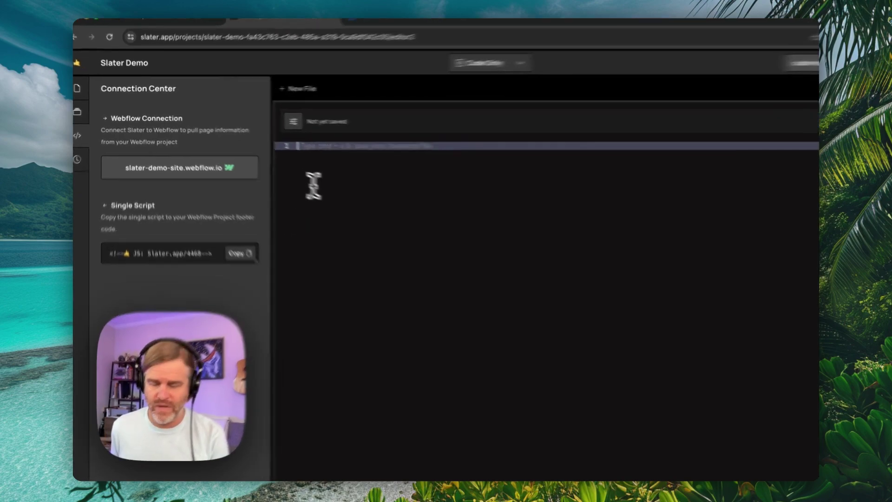
pyautogui.write('console.log')
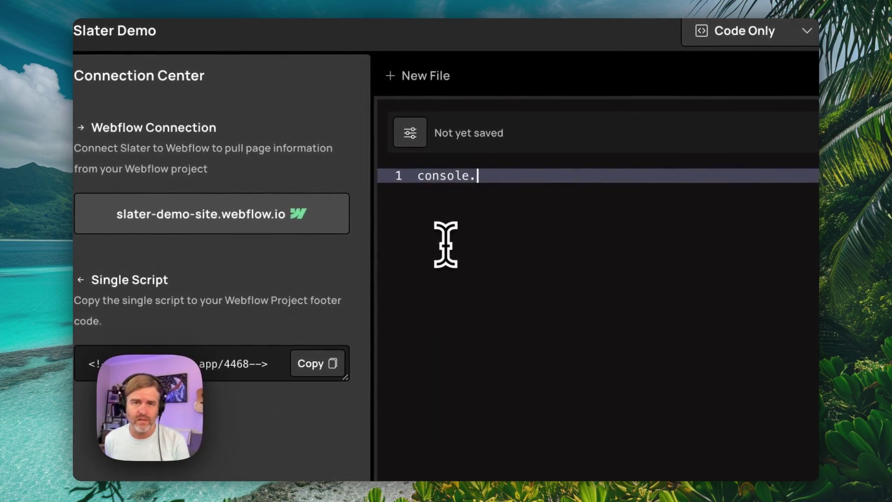
pyautogui.write("('h")
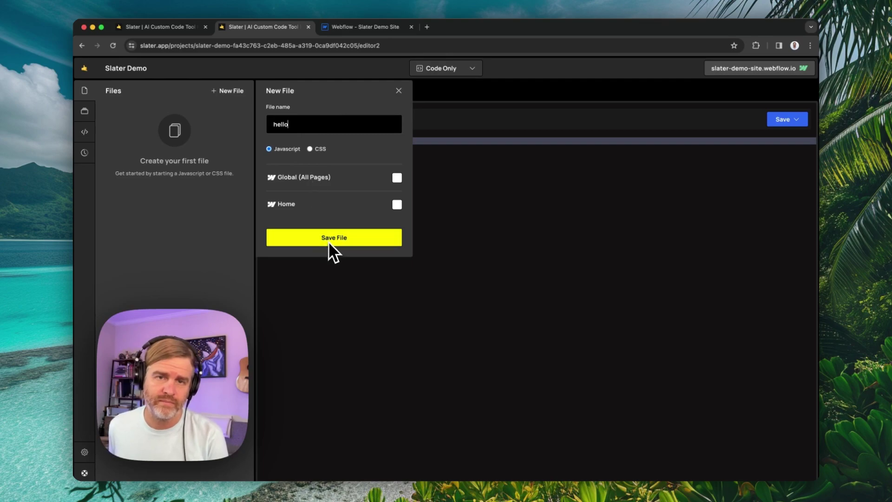
pyautogui.click(397, 177)
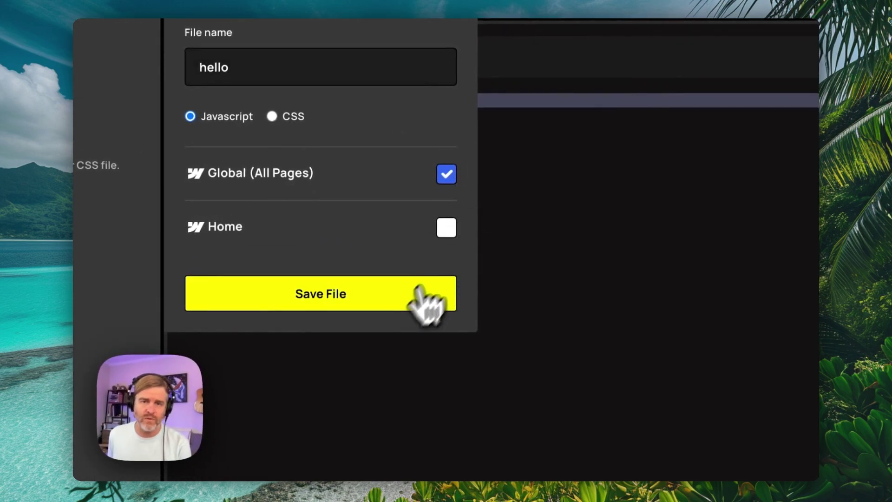
pyautogui.click(423, 297)
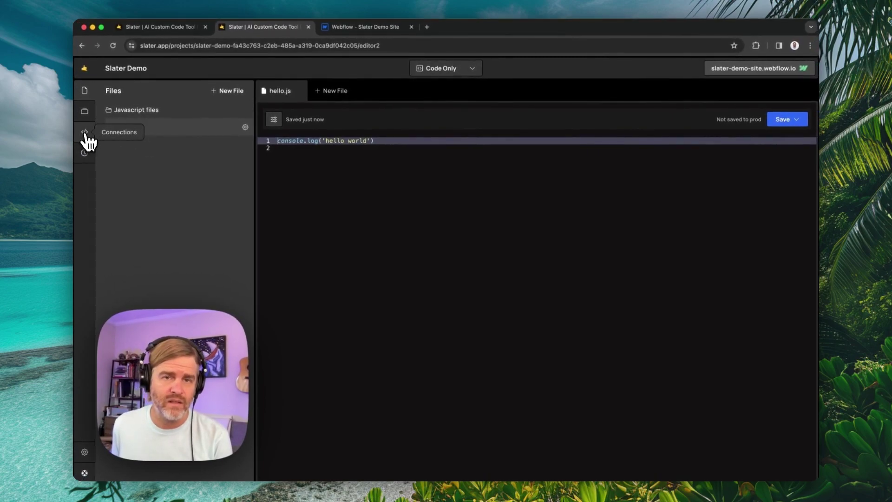
pyautogui.click(85, 133)
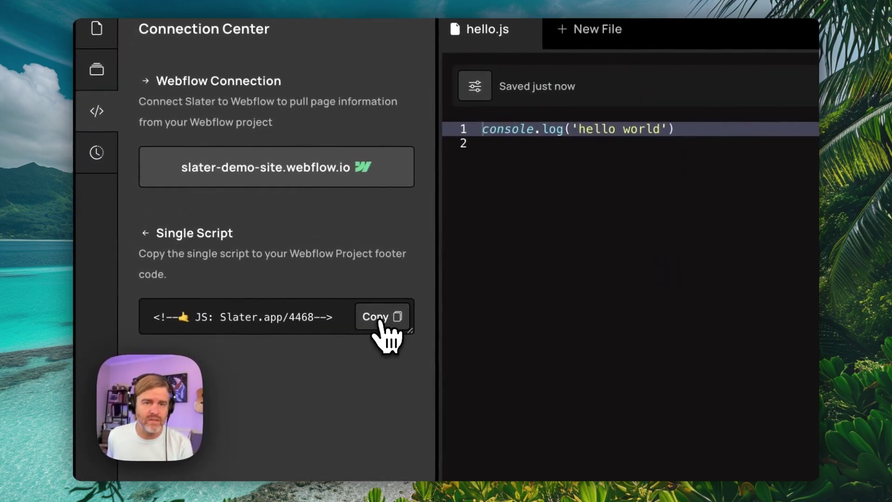
pyautogui.click(380, 320)
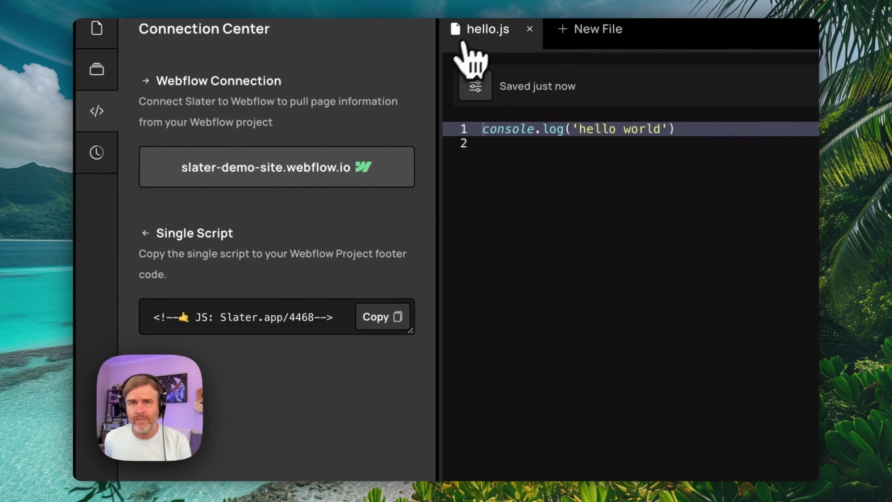
# Close the publish dialog and open the Webflow site's Custom code settings.
pyautogui.click(375, 29)
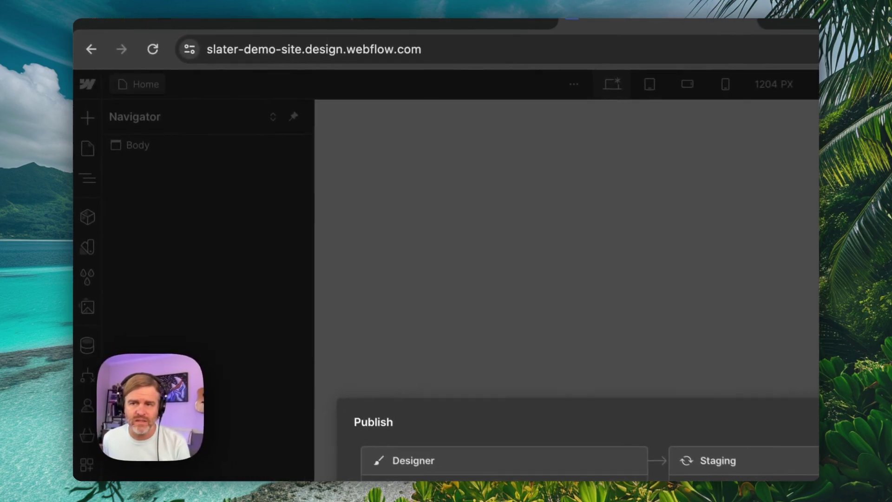
pyautogui.click(673, 235)
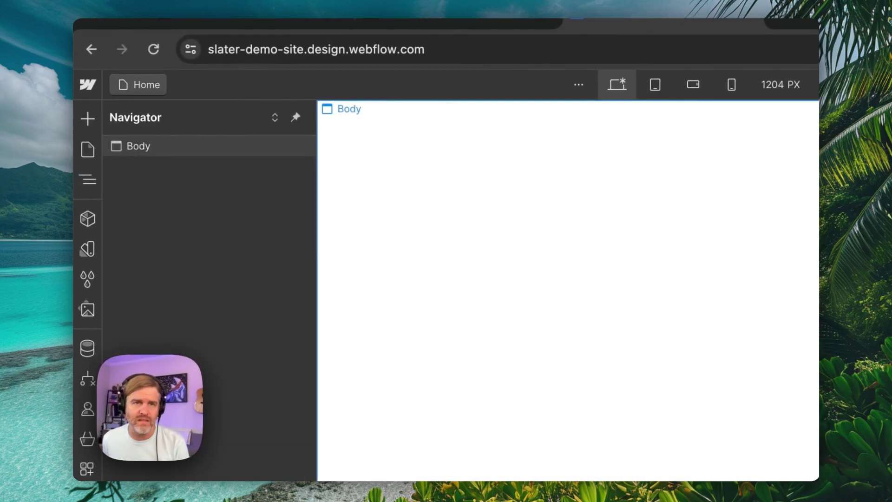
pyautogui.click(88, 84)
pyautogui.click(139, 136)
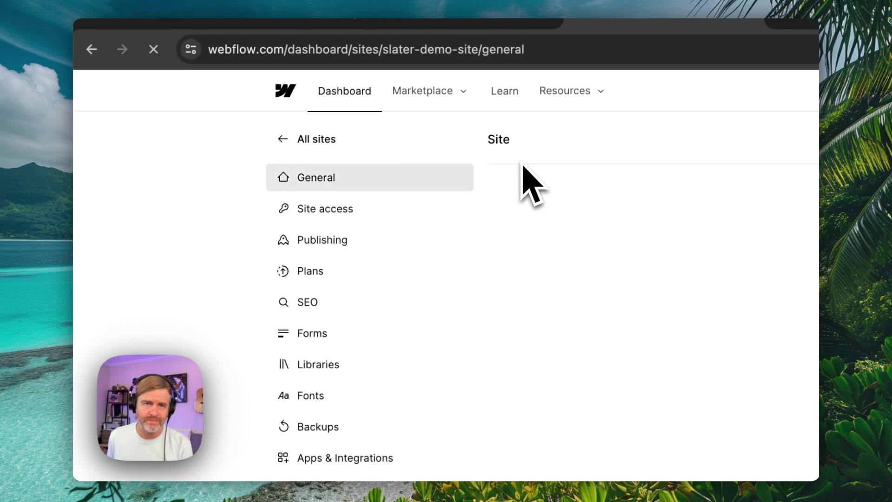
pyautogui.click(201, 268)
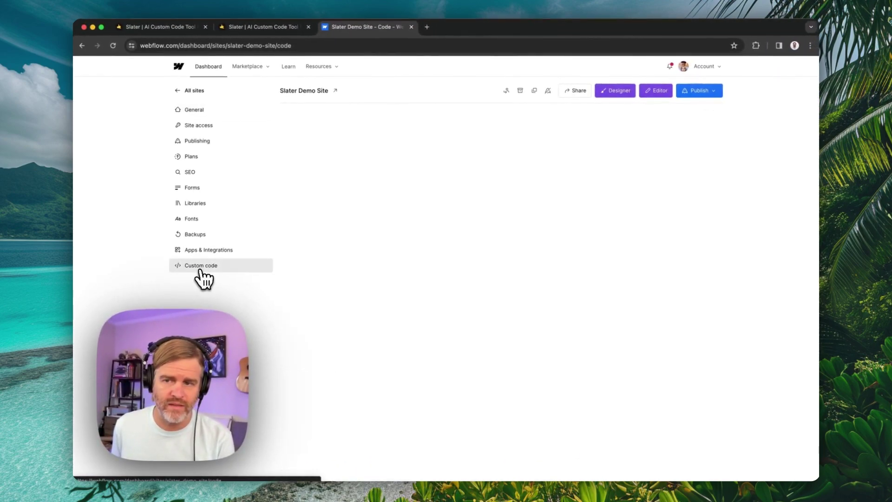
pyautogui.scroll(-4, 466, 292)
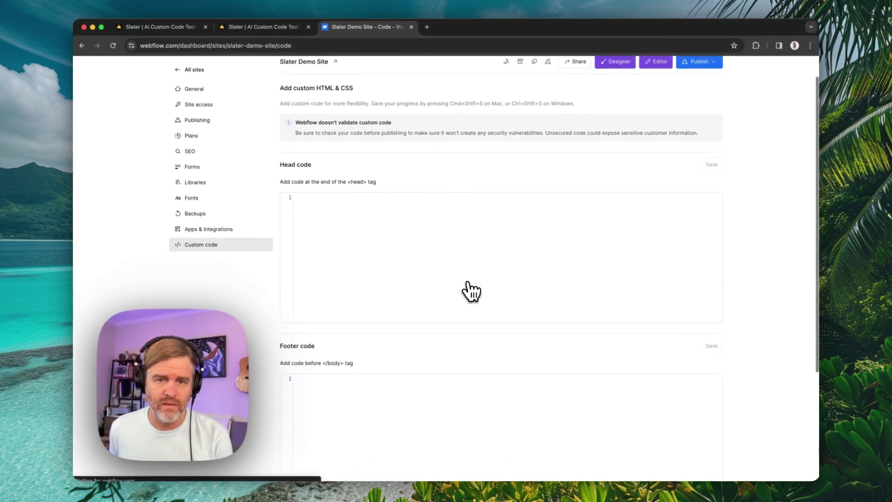
# Paste the Slater script into Footer code and save it.
pyautogui.click(430, 341)
pyautogui.press('cmd+v')
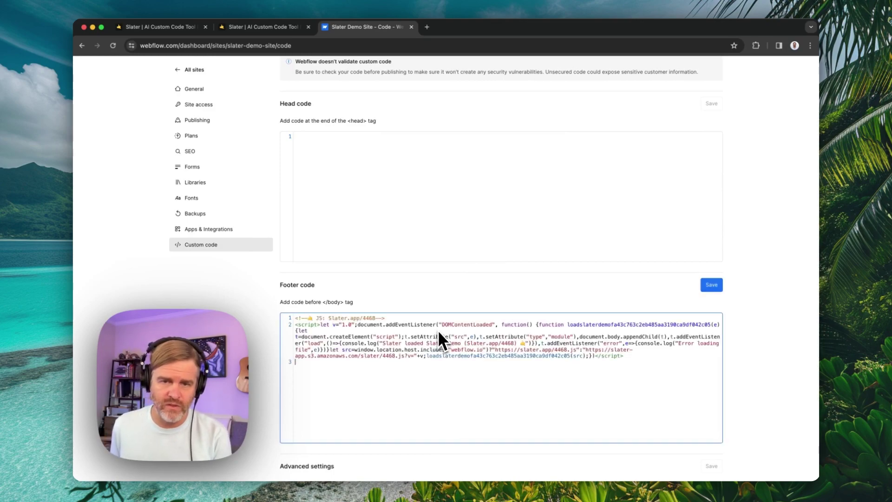
pyautogui.click(713, 286)
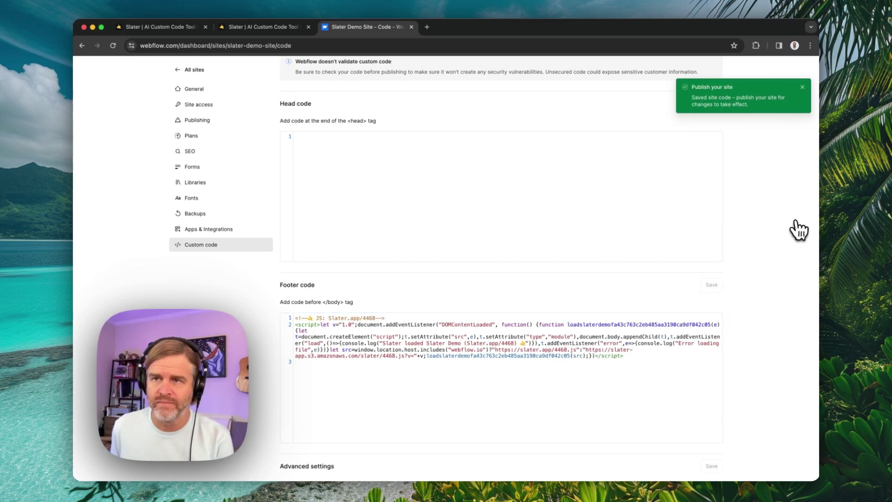
pyautogui.click(803, 88)
pyautogui.scroll(3, 712, 117)
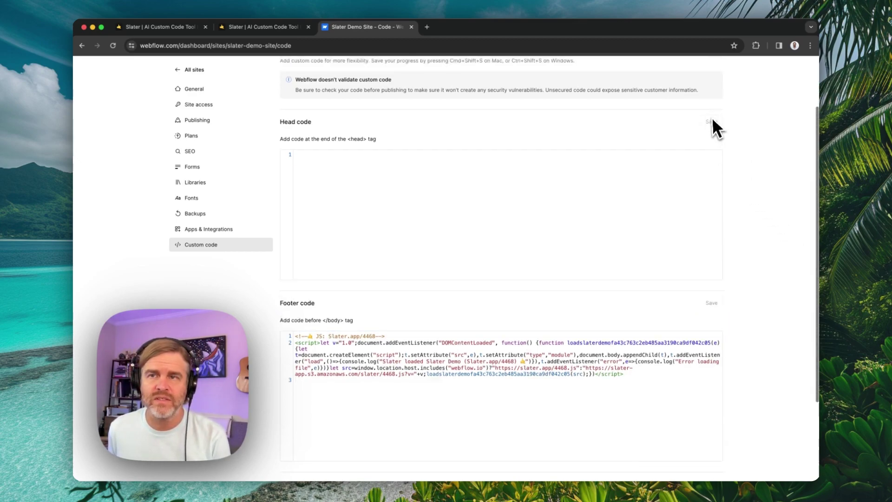
pyautogui.click(706, 93)
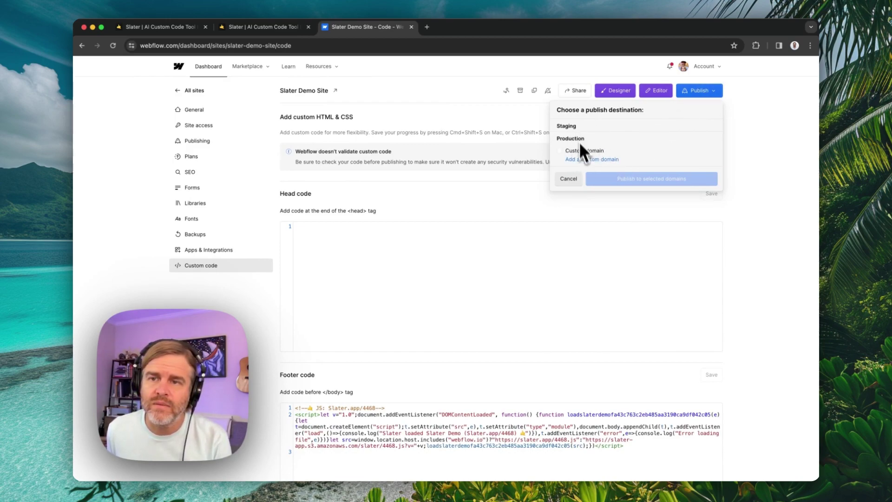
# Republish Slater Demo Site to staging and open slater-demo-site.webflow.io in a new tab.
pyautogui.click(755, 123)
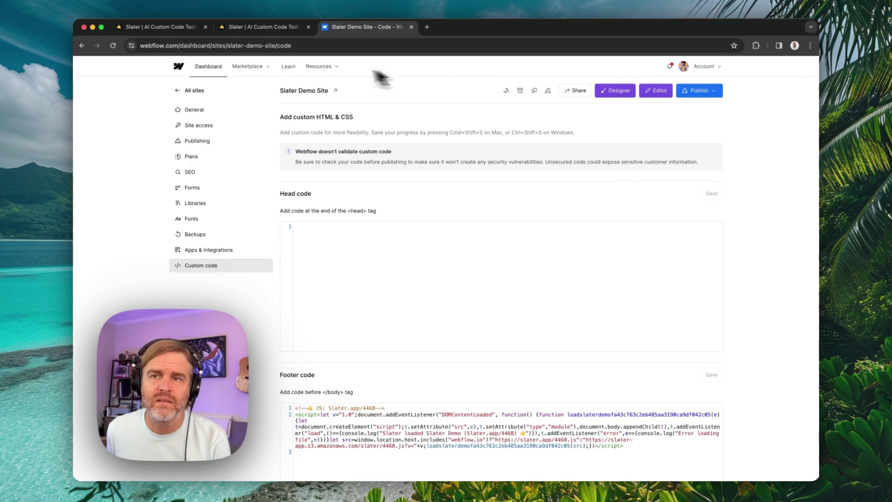
pyautogui.click(616, 90)
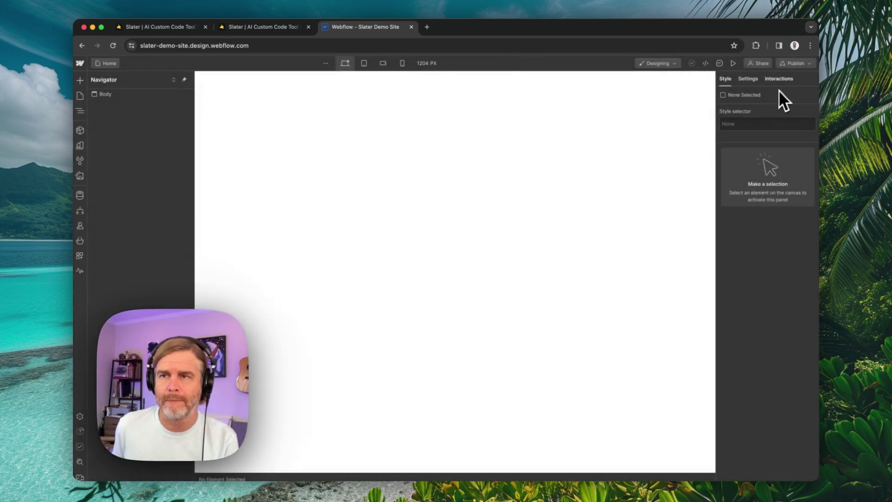
pyautogui.click(796, 64)
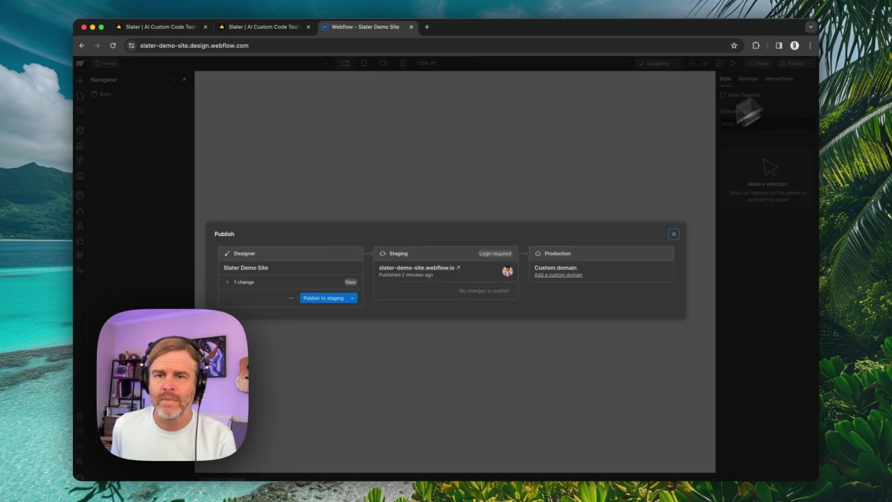
pyautogui.click(346, 300)
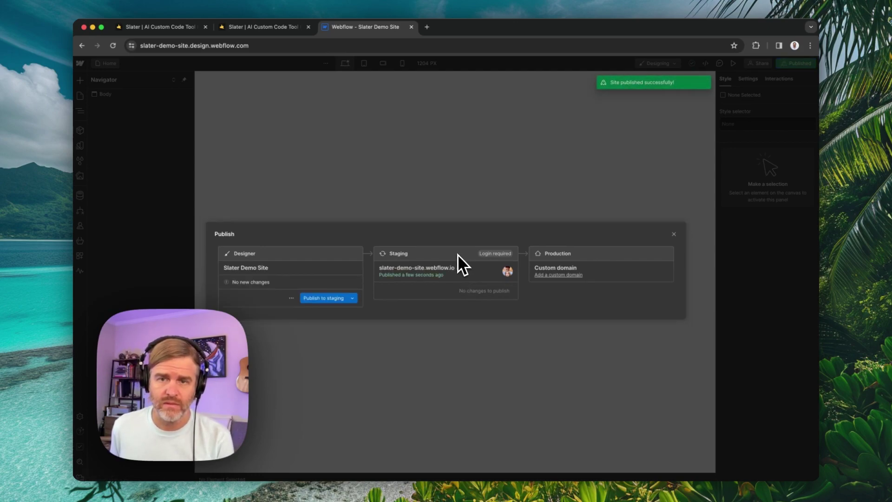
pyautogui.click(457, 268)
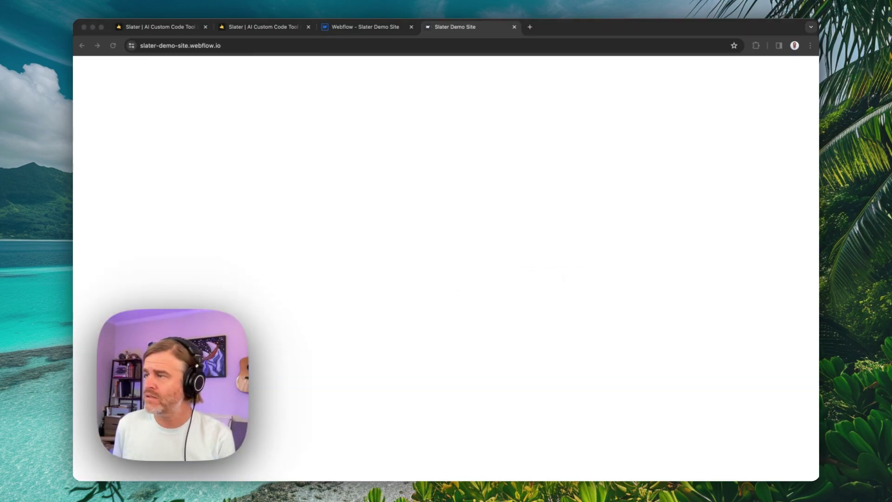
# Check the staging site's DevTools console for the Slater loaded message.
pyautogui.moveTo(632, 89); pyautogui.dragTo(465, 70)
pyautogui.moveTo(401, 301); pyautogui.dragTo(435, 308)
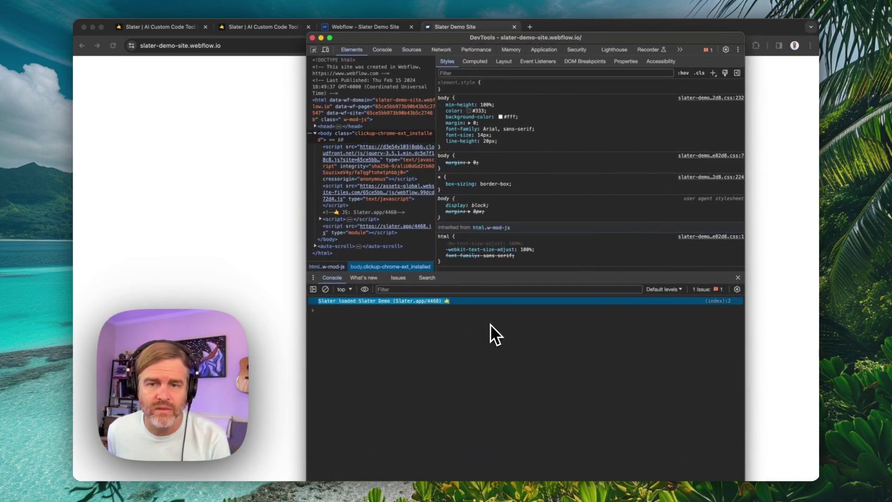
pyautogui.click(244, 235)
# Save hello.js to production in Slater, then return to the staging site.
pyautogui.click(254, 30)
pyautogui.click(386, 250)
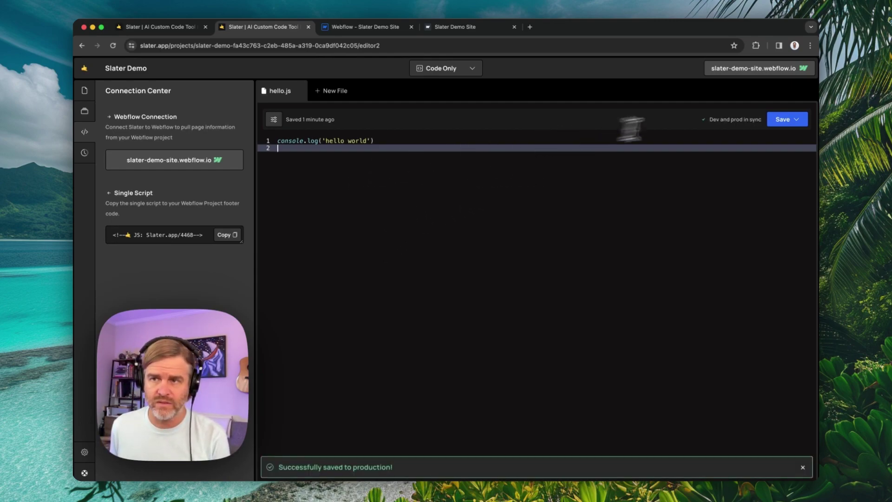
pyautogui.click(795, 120)
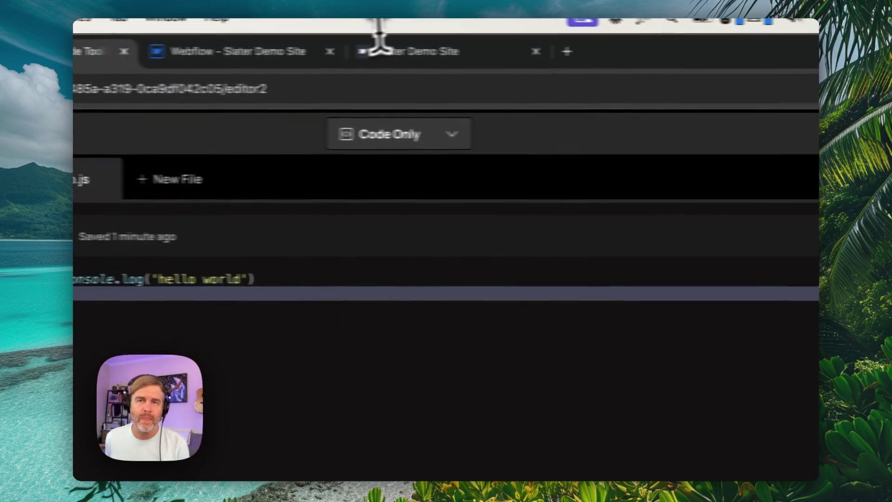
pyautogui.click(379, 48)
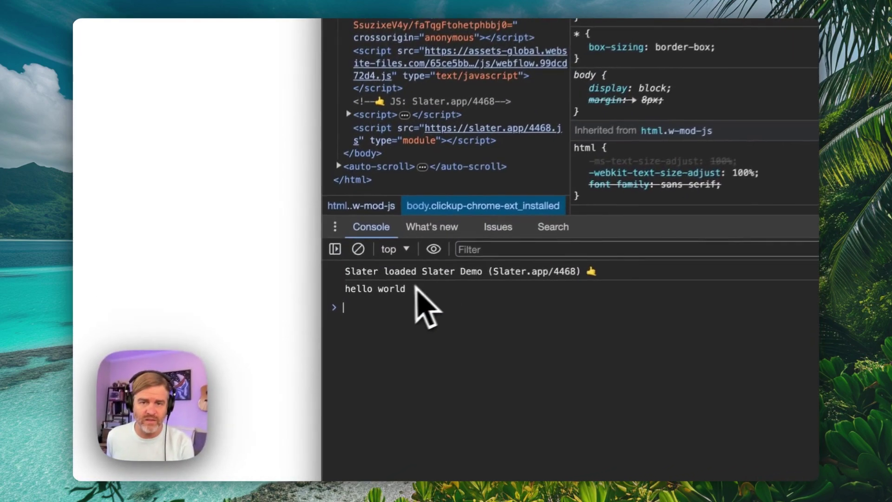
# Show 'hello world' logged after the Slater loaded message in the console.
pyautogui.click(372, 313)
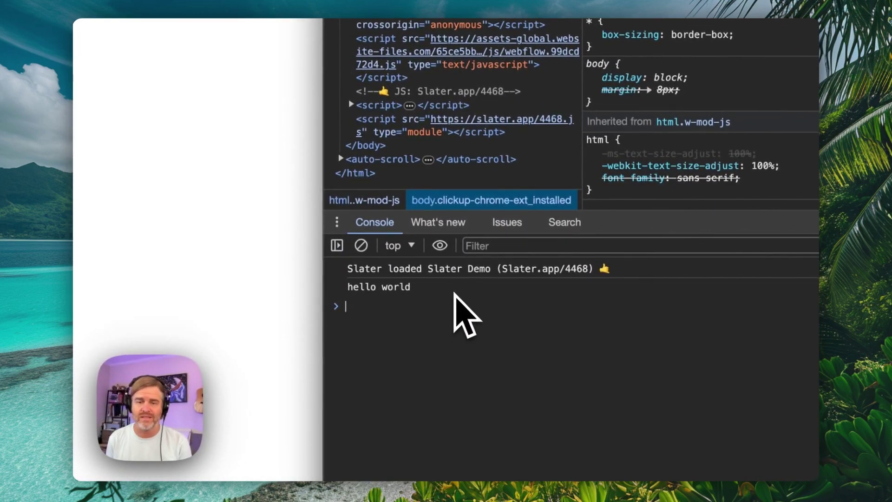